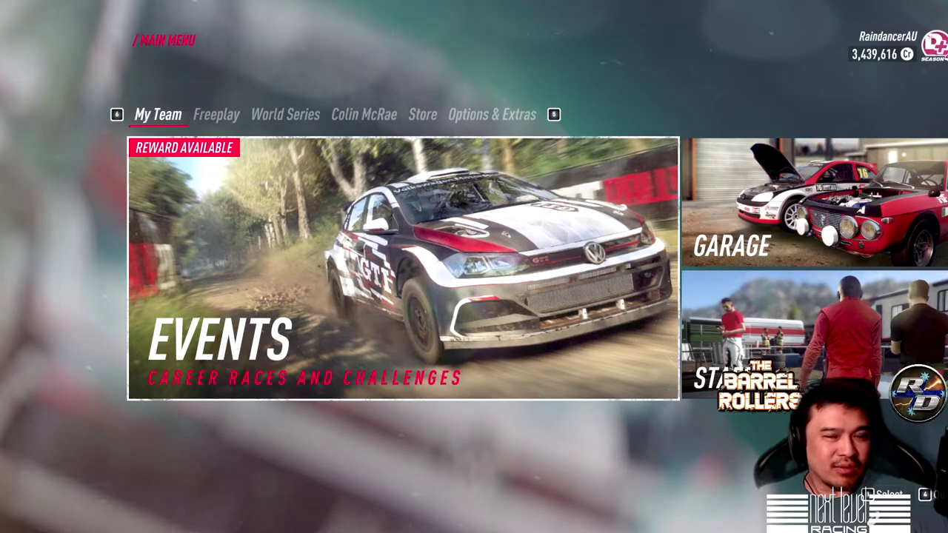
# Switch to File Explorer and open the hardwaresettings folder under Documents, My Games, DiRT Rally 2.0
pyautogui.press('super+e')
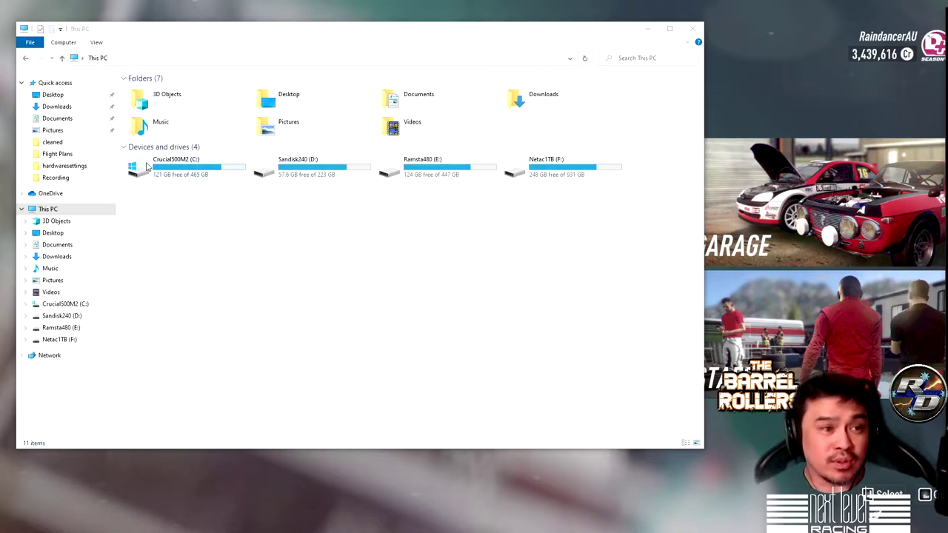
pyautogui.doubleClick(407, 101)
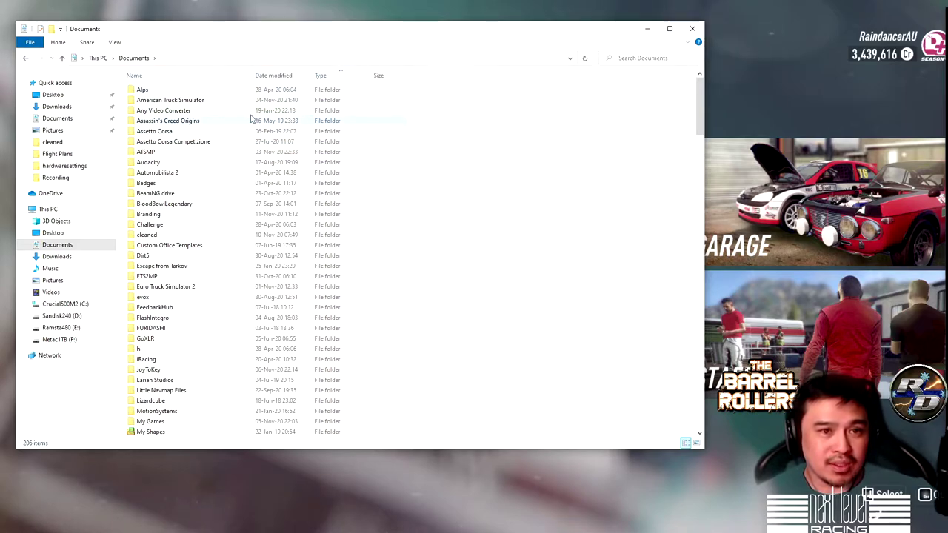
pyautogui.scroll(-1, 432, 214)
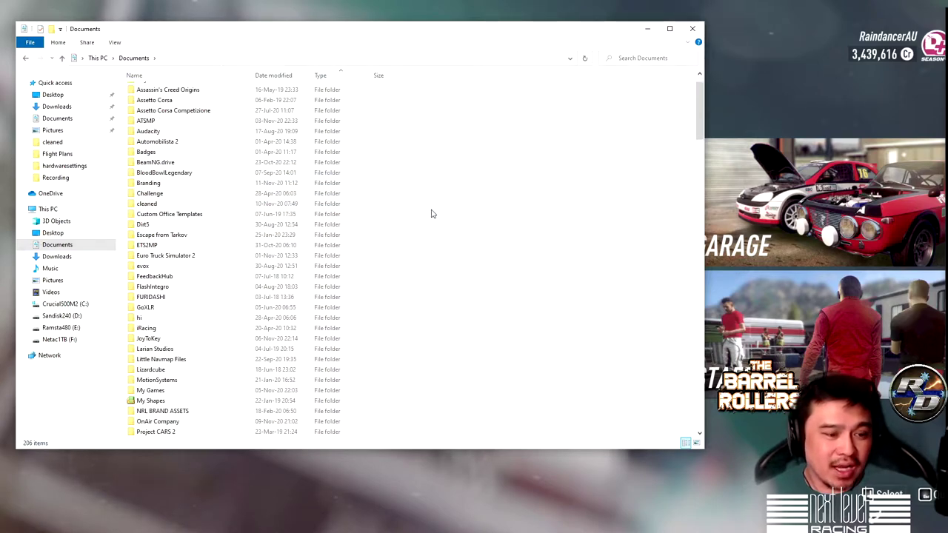
pyautogui.scroll(-1, 432, 214)
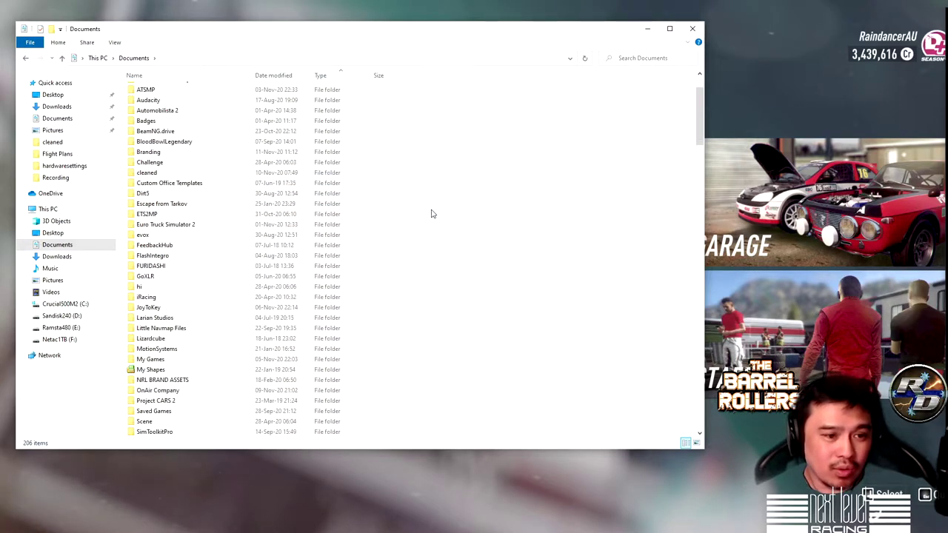
pyautogui.doubleClick(146, 360)
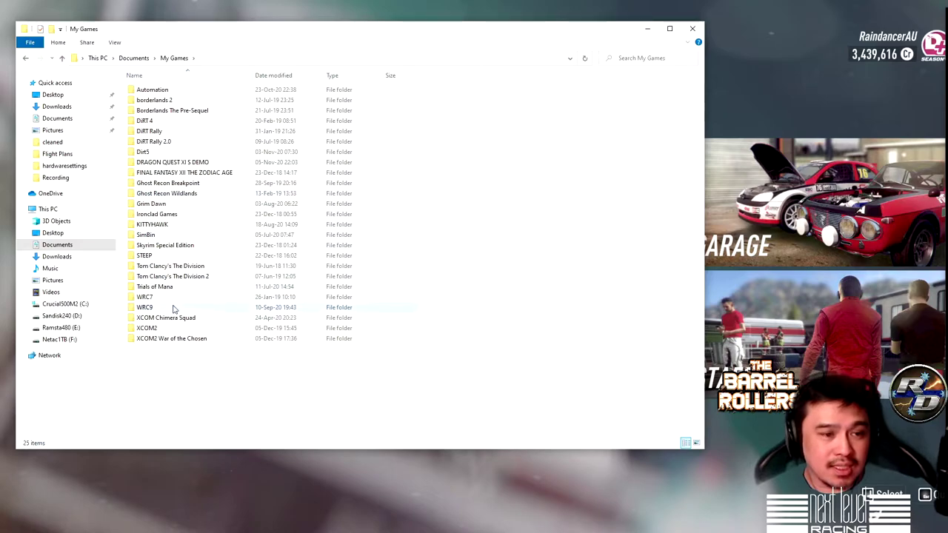
pyautogui.doubleClick(151, 147)
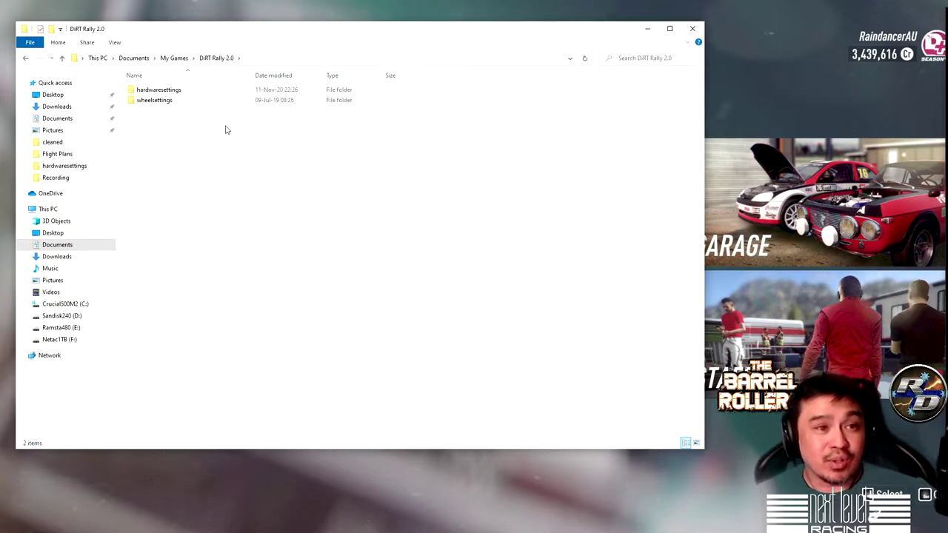
pyautogui.doubleClick(170, 91)
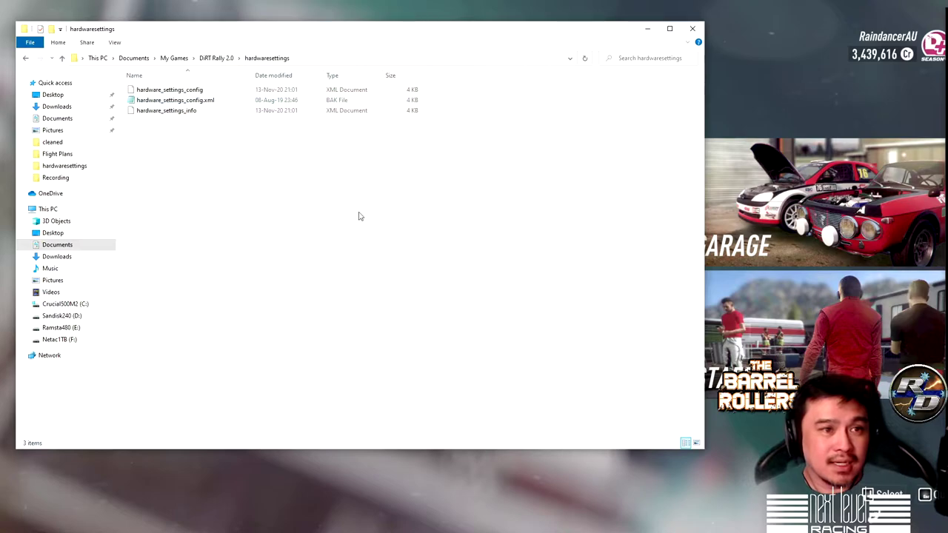
# Duplicate the hardware_settings_config XML file within the hardwaresettings folder
pyautogui.rightClick(189, 90)
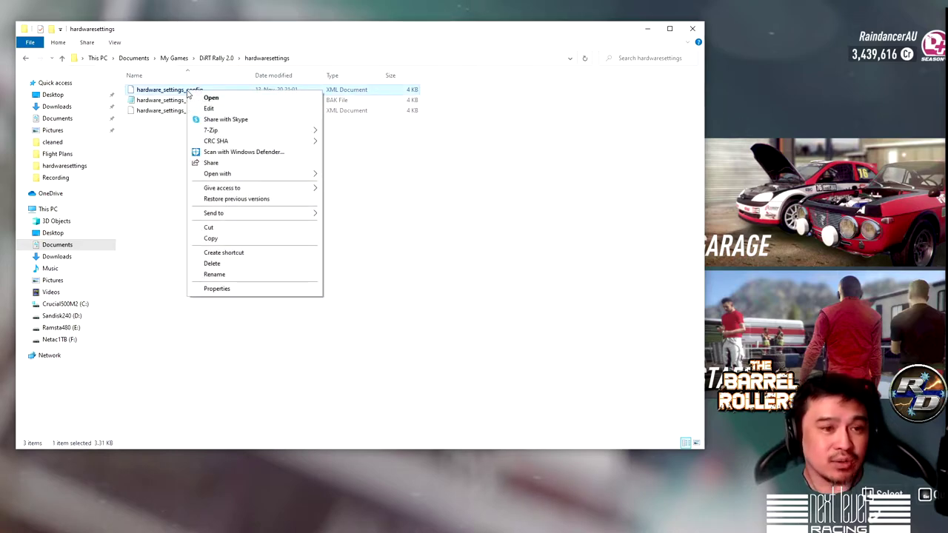
pyautogui.click(211, 238)
pyautogui.click(207, 200)
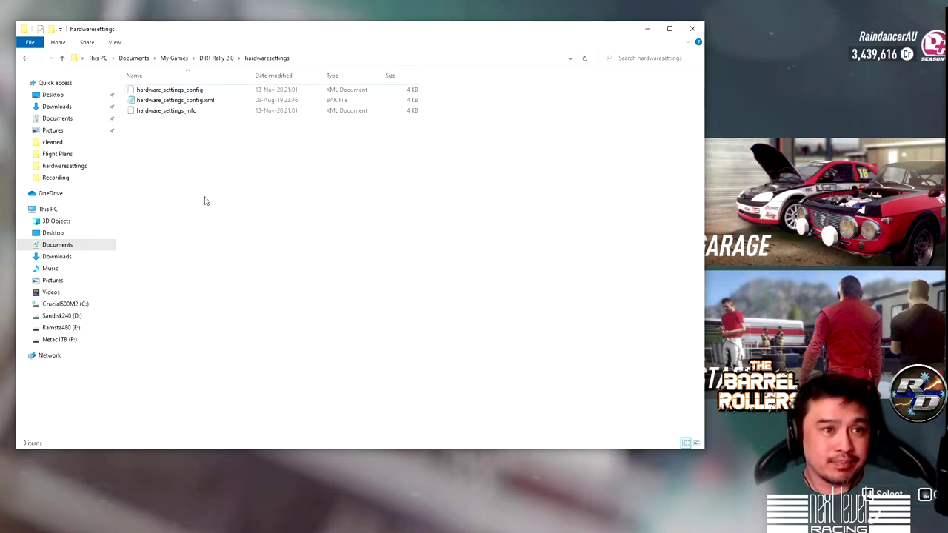
pyautogui.rightClick(206, 199)
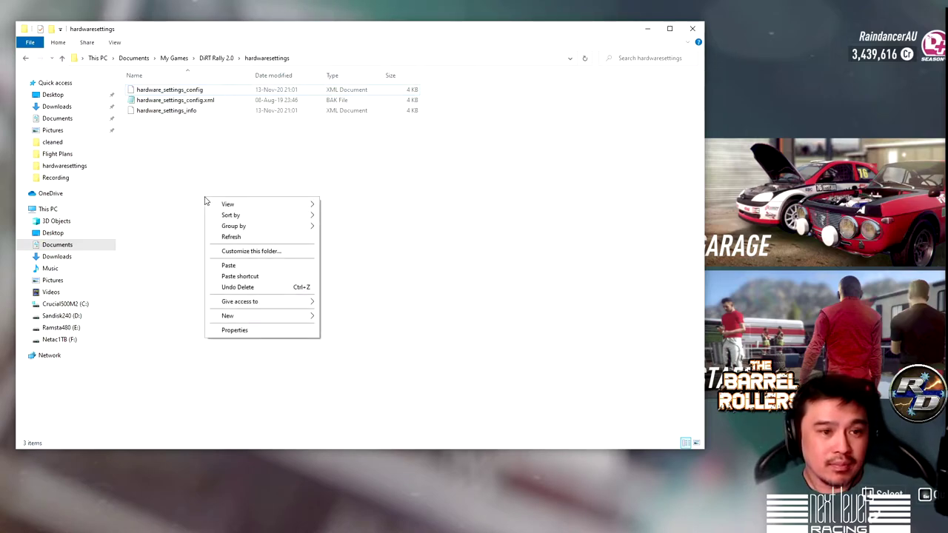
pyautogui.click(229, 266)
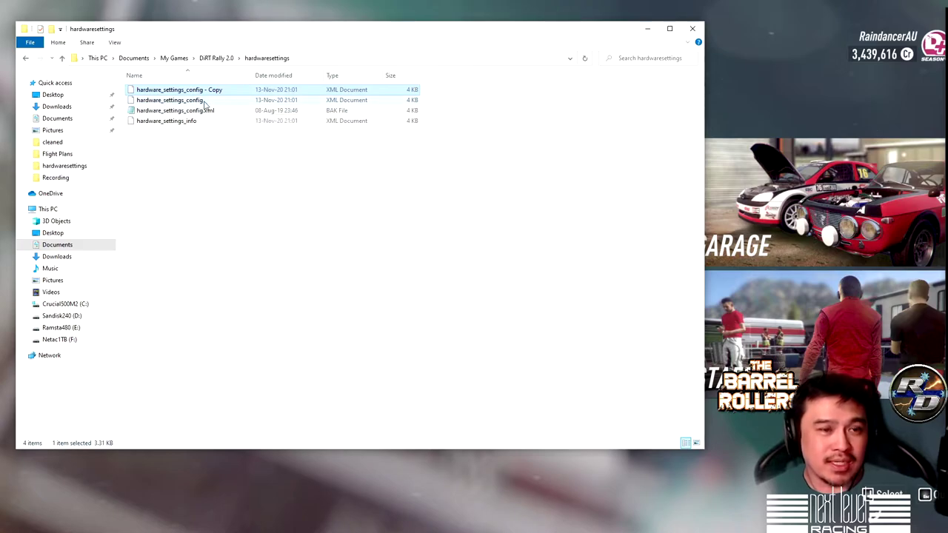
# Delete the file "hardware_settings_config - Copy" from the folder
pyautogui.click(263, 187)
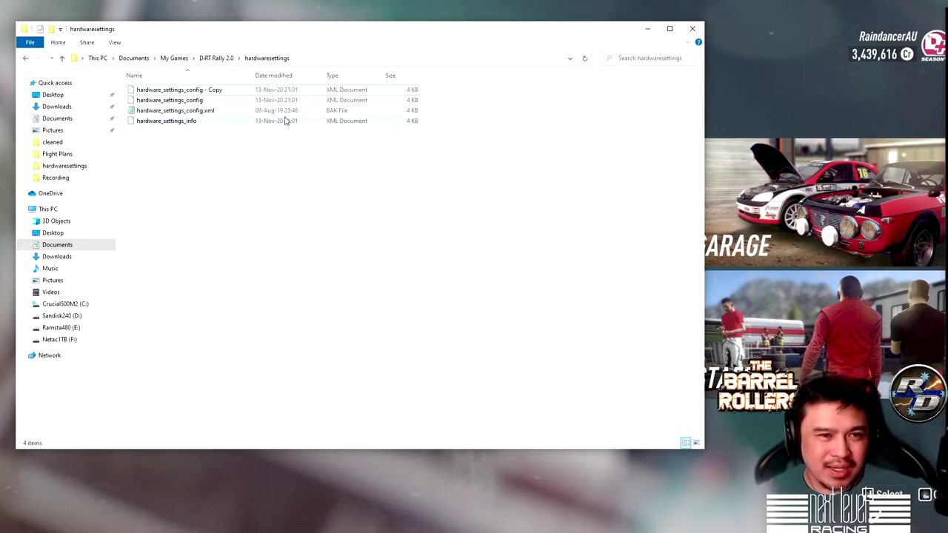
pyautogui.click(207, 91)
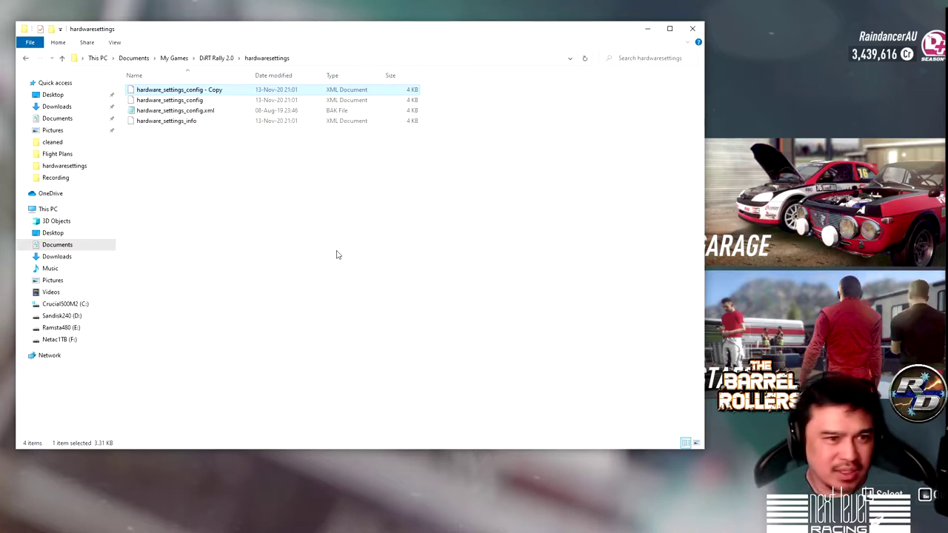
pyautogui.press('Delete')
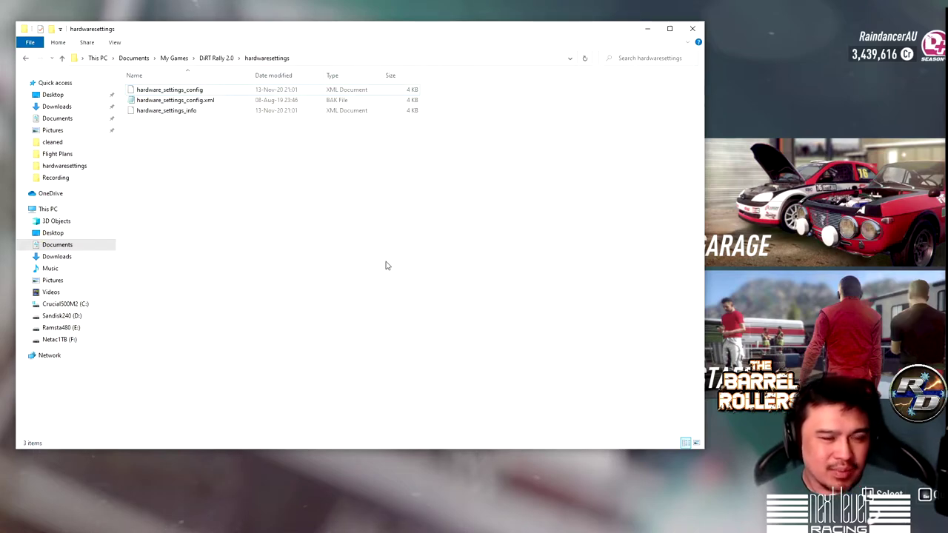
# Open the hardware_settings_config XML file in Notepad, with its window moved over File Explorer and widened to show the long lines
pyautogui.rightClick(195, 94)
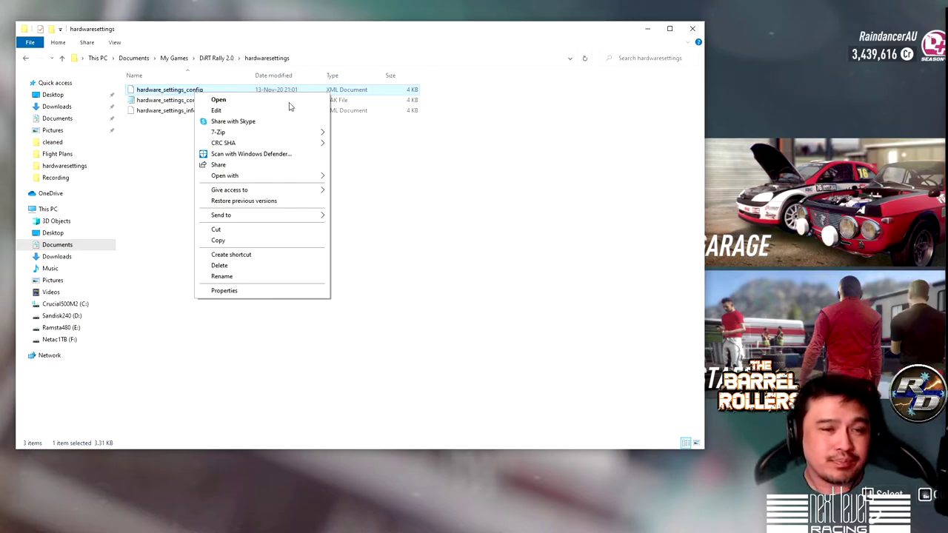
pyautogui.moveTo(300, 177)
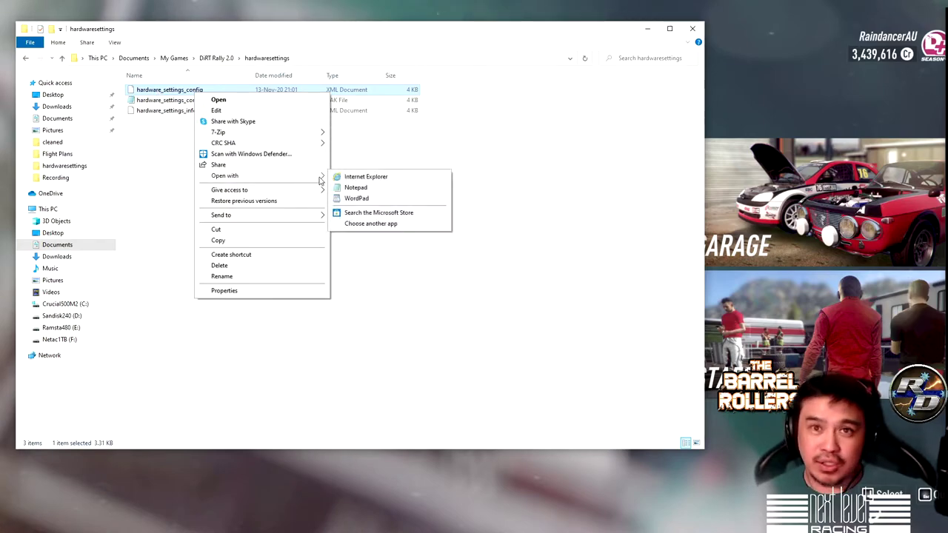
pyautogui.click(355, 188)
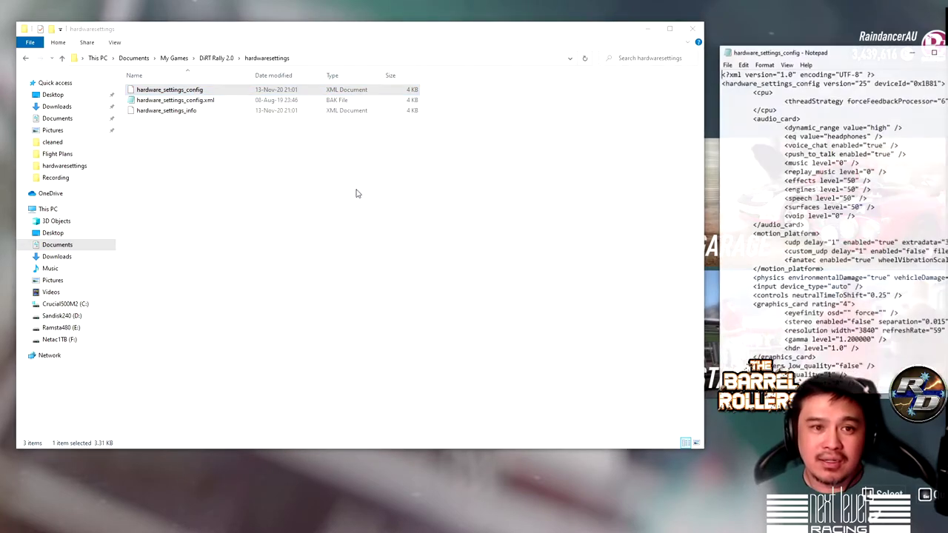
pyautogui.moveTo(868, 57); pyautogui.dragTo(317, 106)
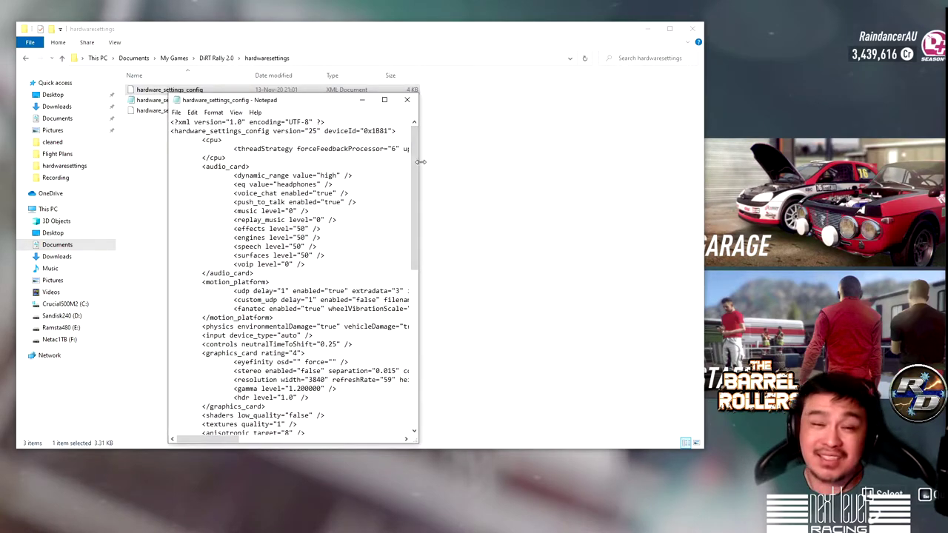
pyautogui.moveTo(420, 162); pyautogui.dragTo(942, 164)
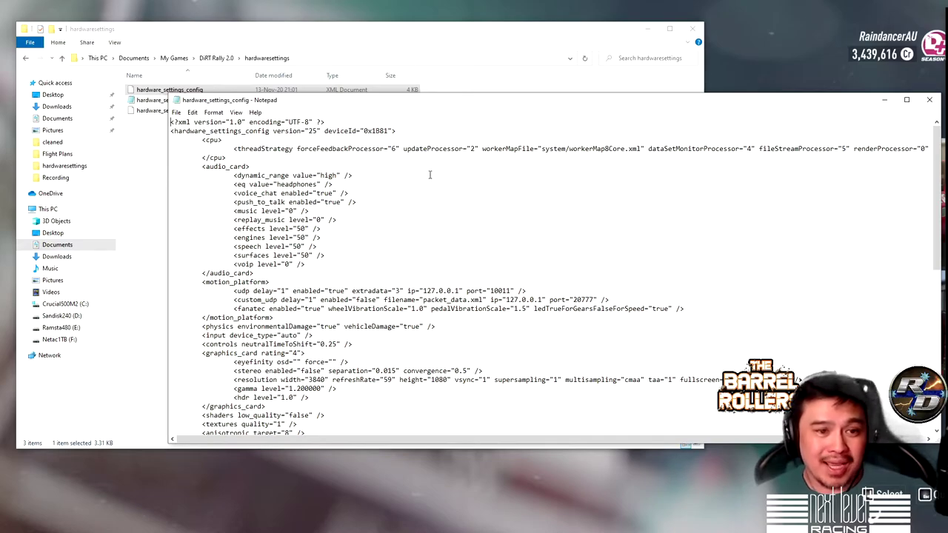
# Examine the motion_platform section, especially pedalVibrationScale on the fanatec line, and exit Notepad without editing
pyautogui.scroll(-1, 429, 174)
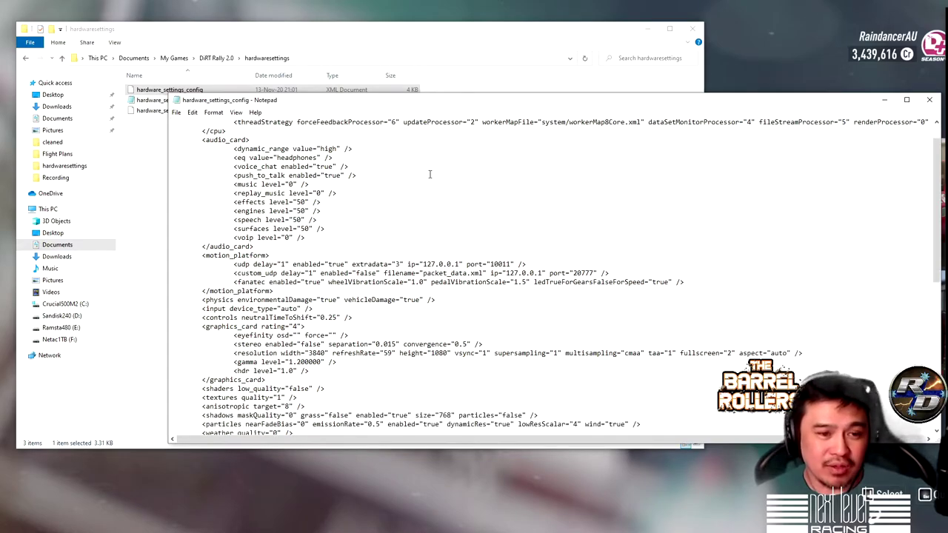
pyautogui.scroll(-1, 429, 174)
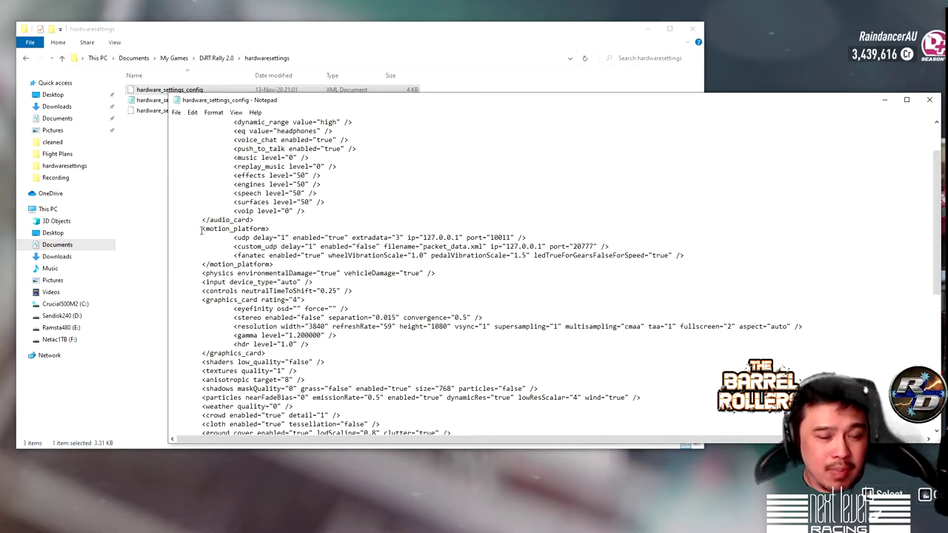
pyautogui.moveTo(254, 229); pyautogui.dragTo(266, 228)
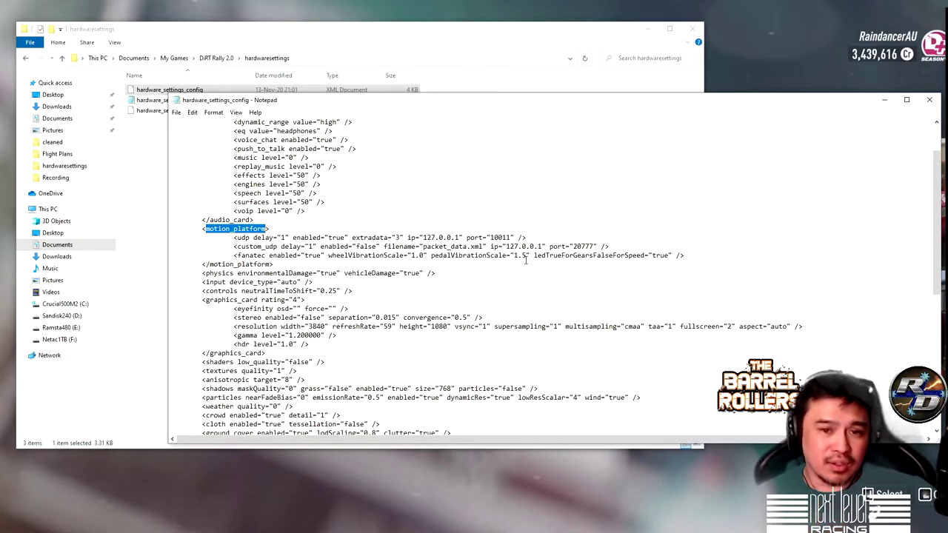
pyautogui.doubleClick(523, 255)
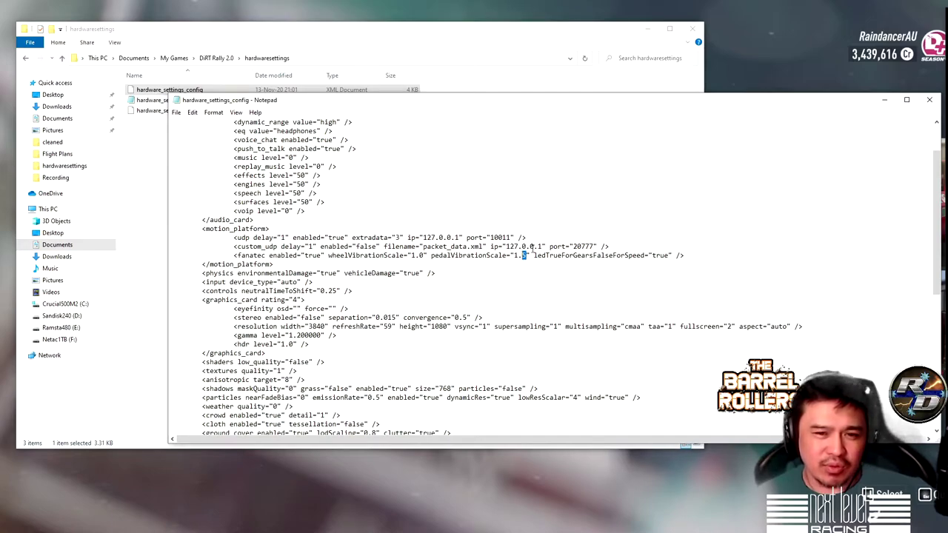
pyautogui.click(529, 256)
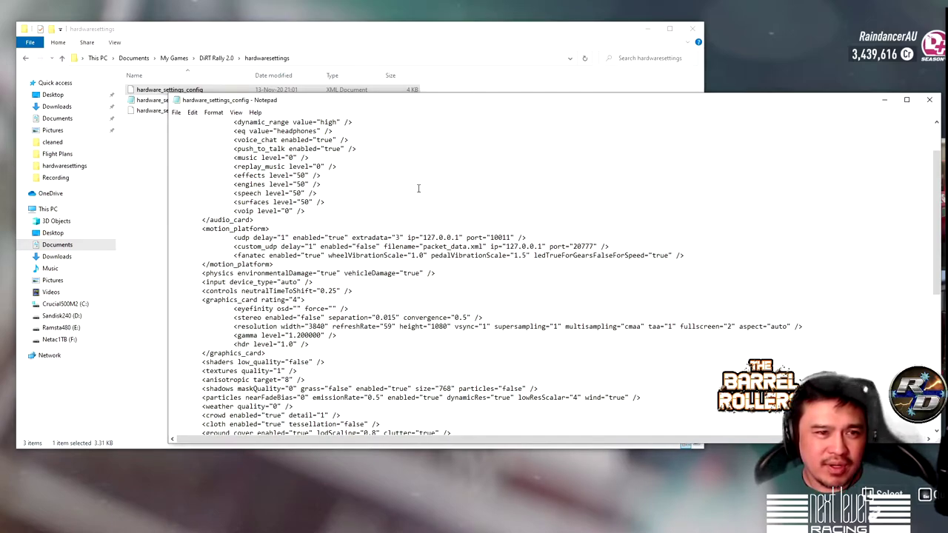
pyautogui.click(175, 113)
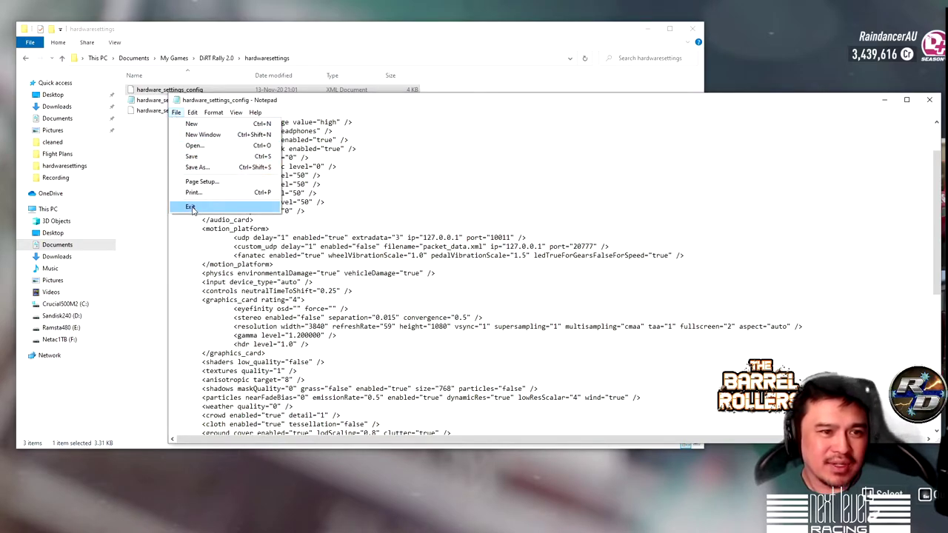
pyautogui.click(190, 208)
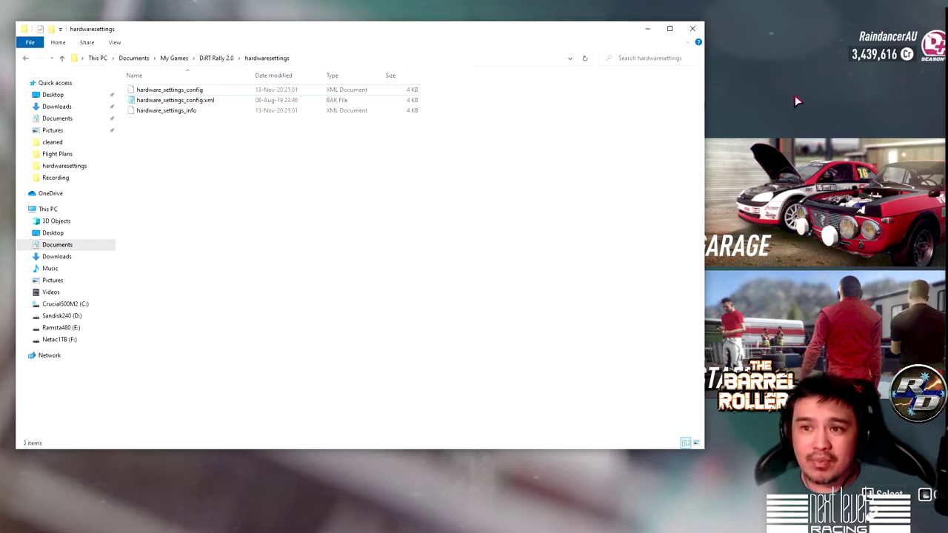
# Switch to DiRT Rally 2.0 and open the Vibration & Feedback settings of the Fanatec ClubSport input device
pyautogui.hotkey('alt', 'Tab')
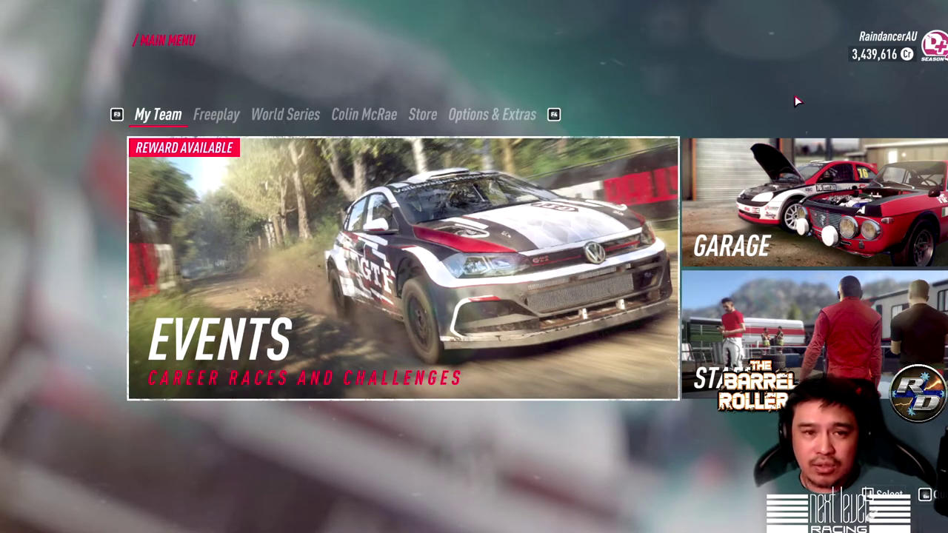
pyautogui.press('Right')
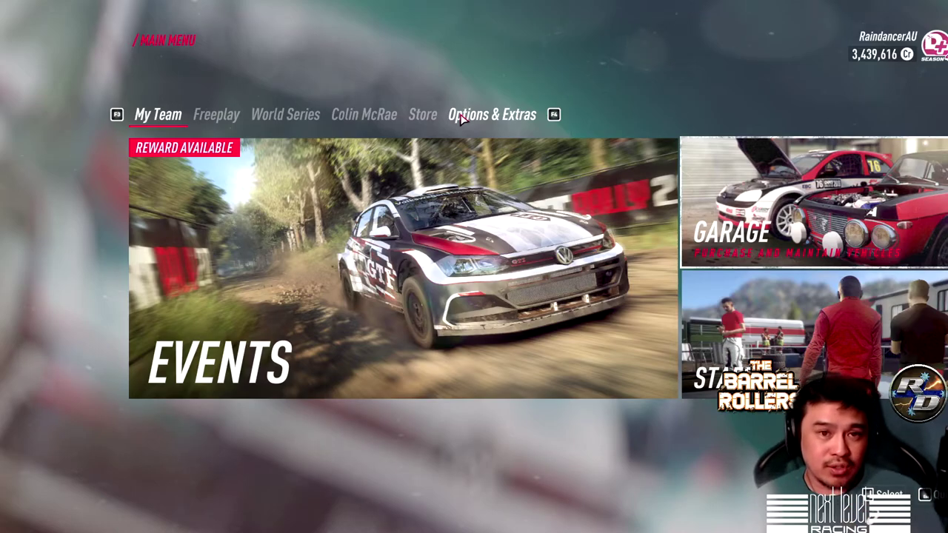
pyautogui.click(475, 119)
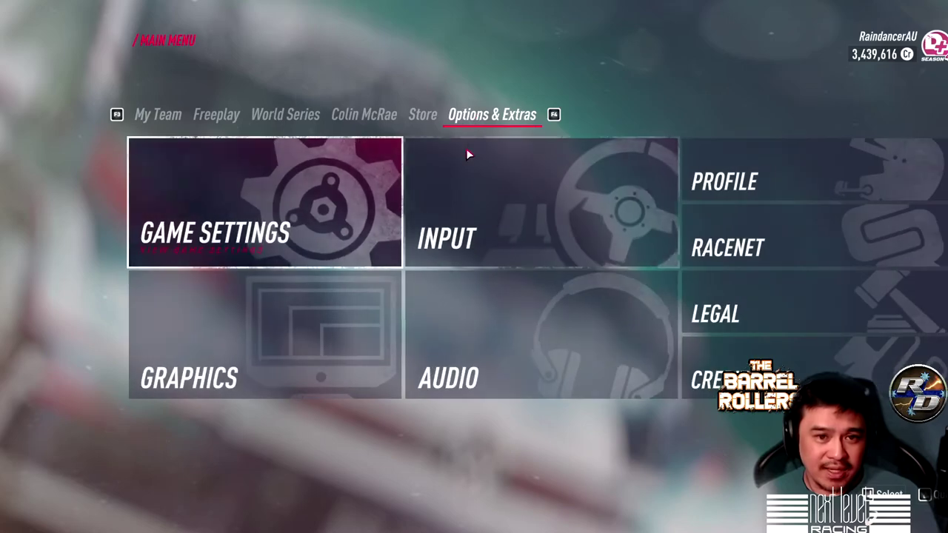
pyautogui.click(492, 200)
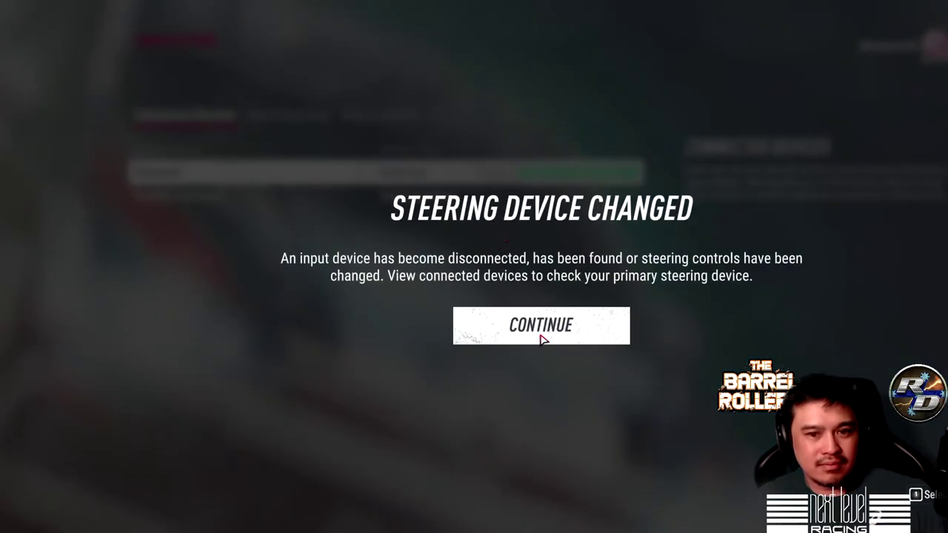
pyautogui.click(542, 334)
pyautogui.click(380, 201)
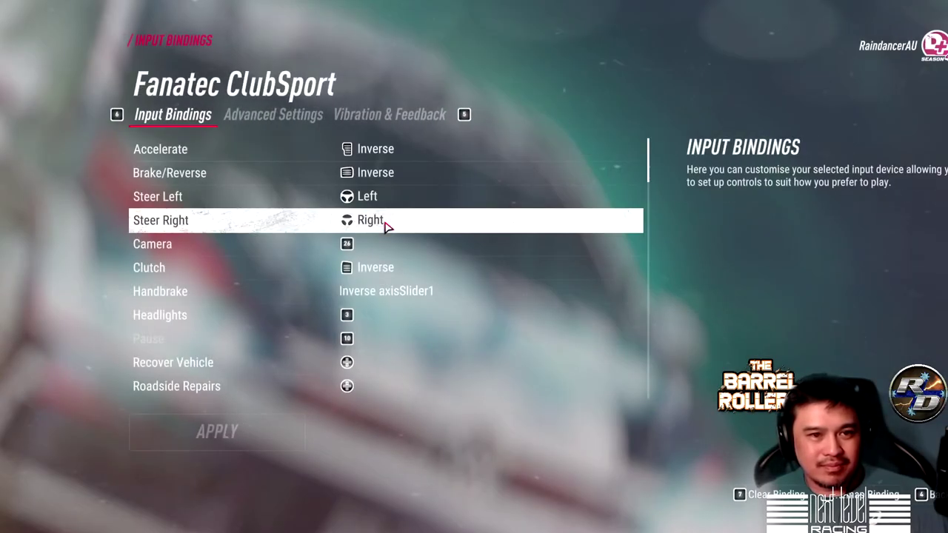
pyautogui.click(384, 120)
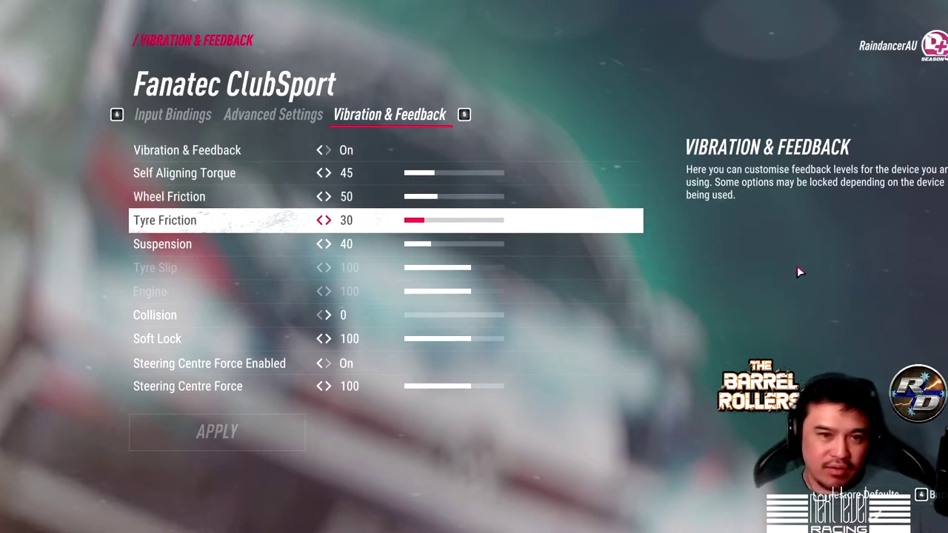
# Raise Self Aligning Torque to 150 for the Fanatec ClubSport
pyautogui.press('Up')
pyautogui.press('Up')
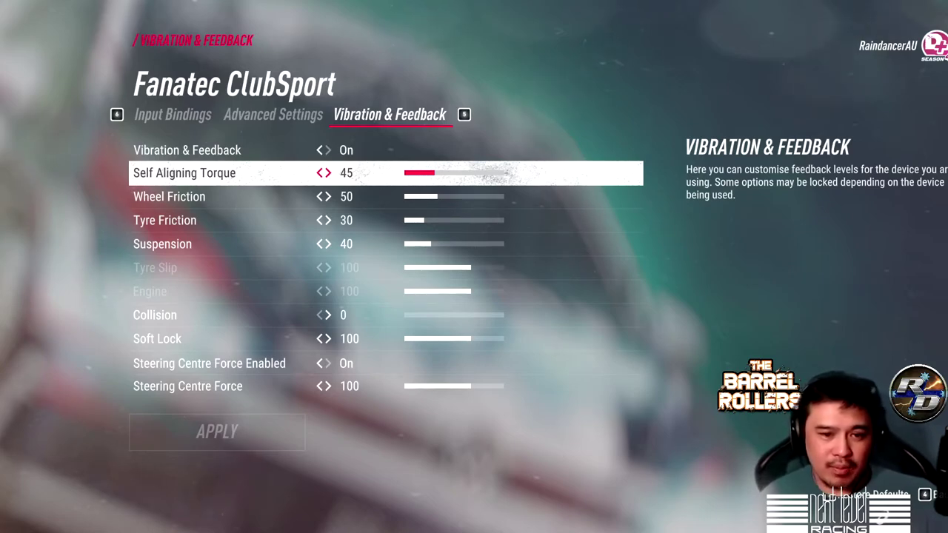
pyautogui.press('Right')
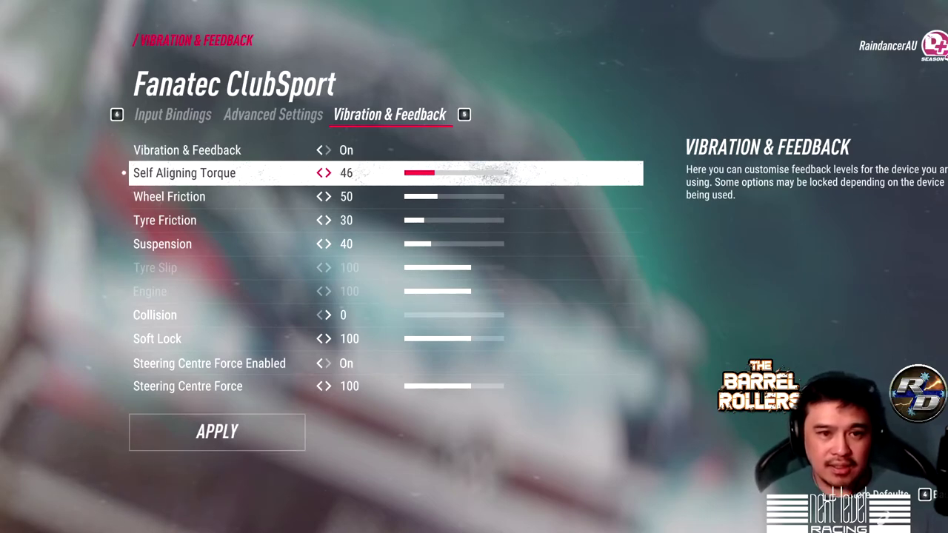
pyautogui.press('Right')
pyautogui.press('Right')
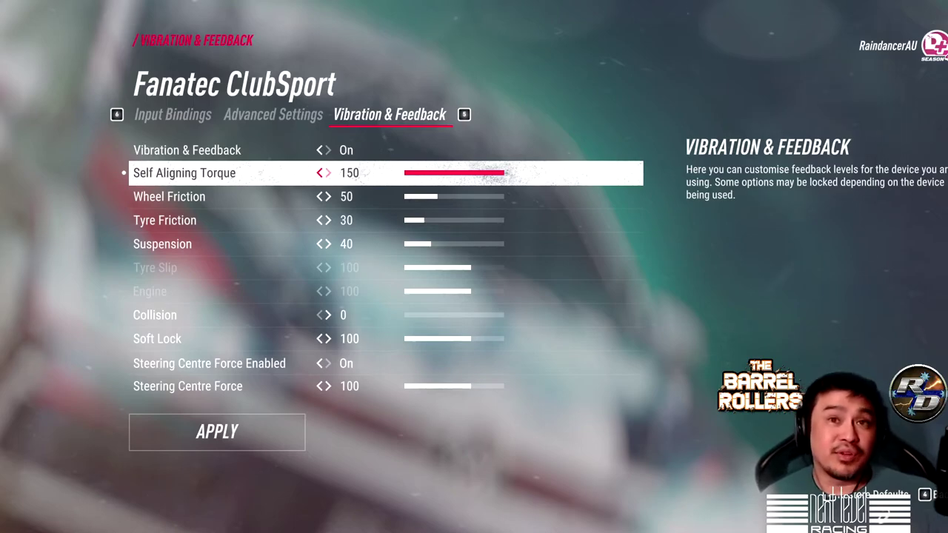
# Lower Self Aligning Torque to 100 and raise it again to 148
pyautogui.press('Left')
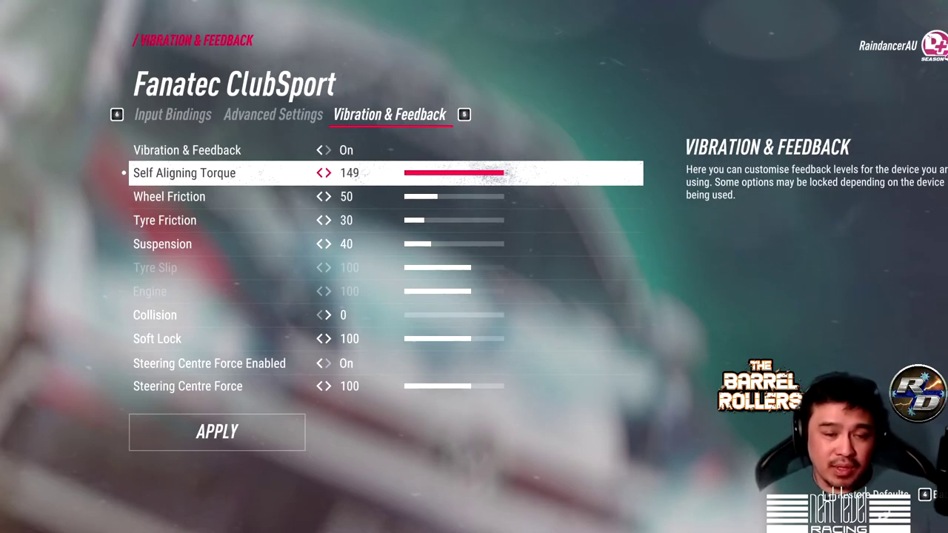
pyautogui.press('Left')
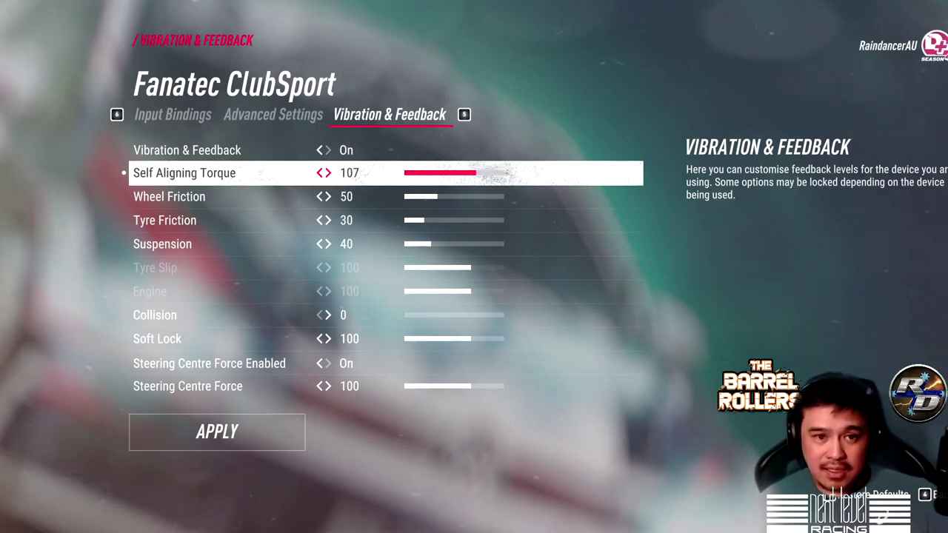
pyautogui.press('Left')
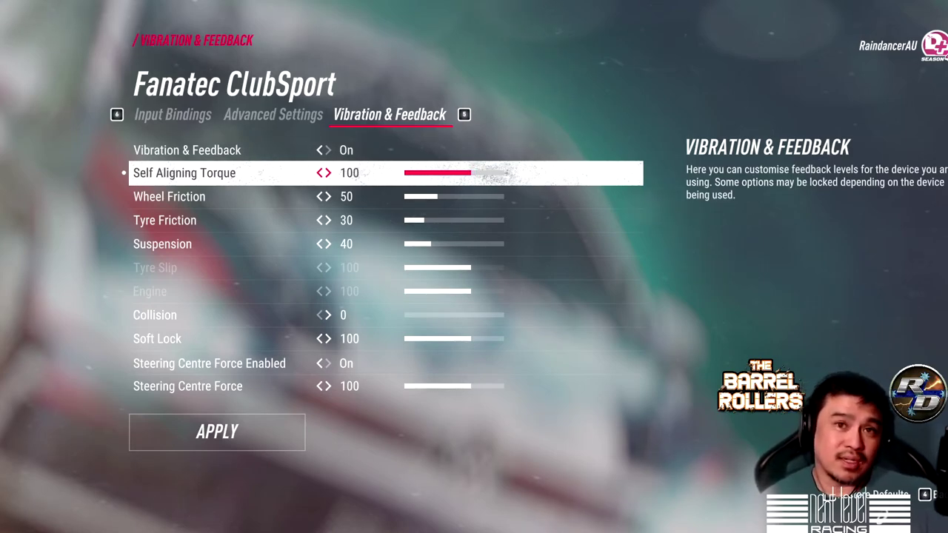
pyautogui.press('Right')
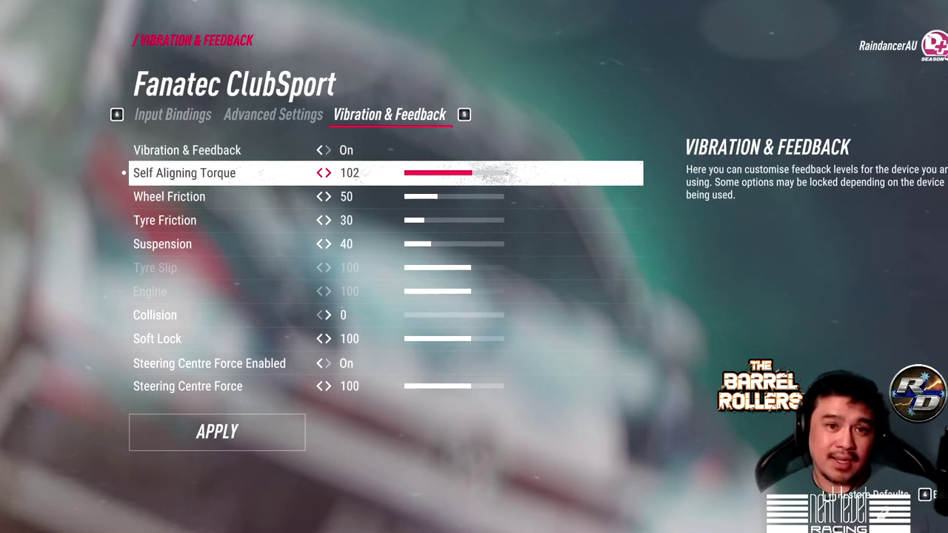
pyautogui.press('Right')
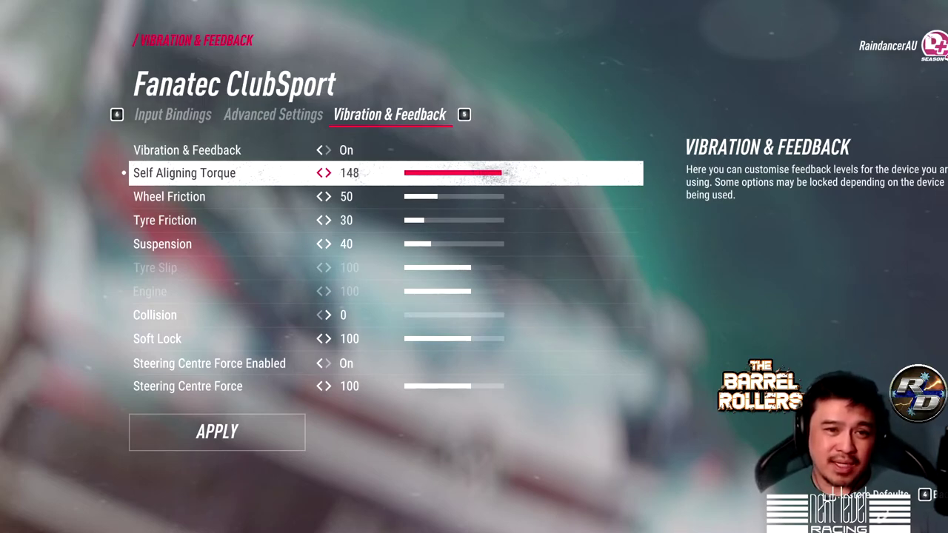